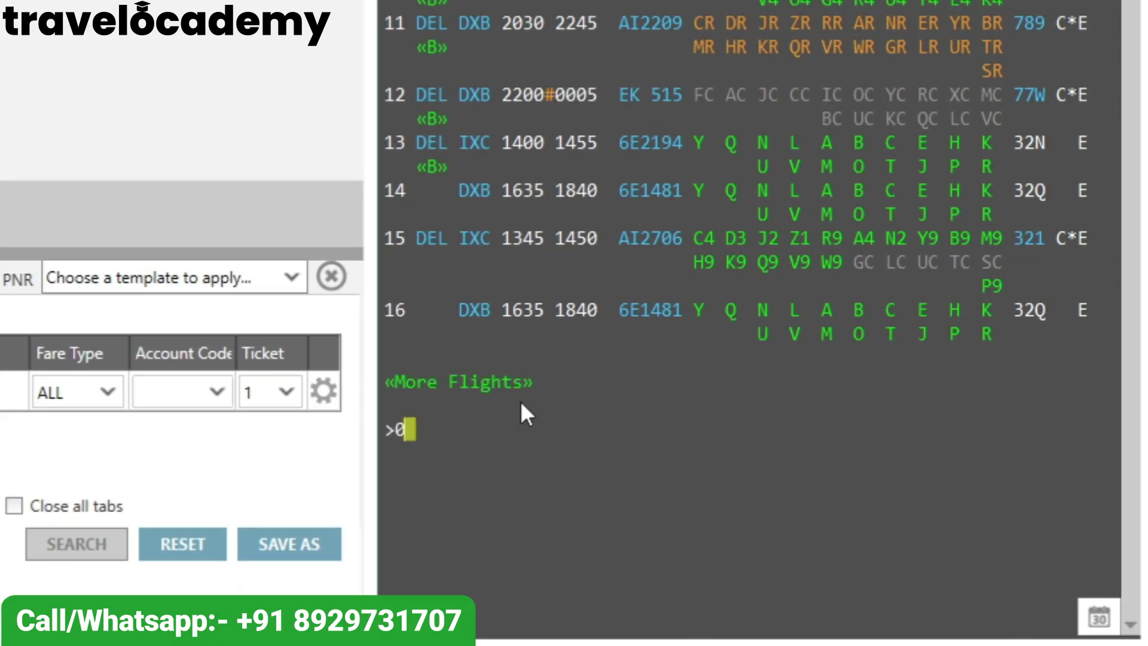
text(3)
text(Y2)
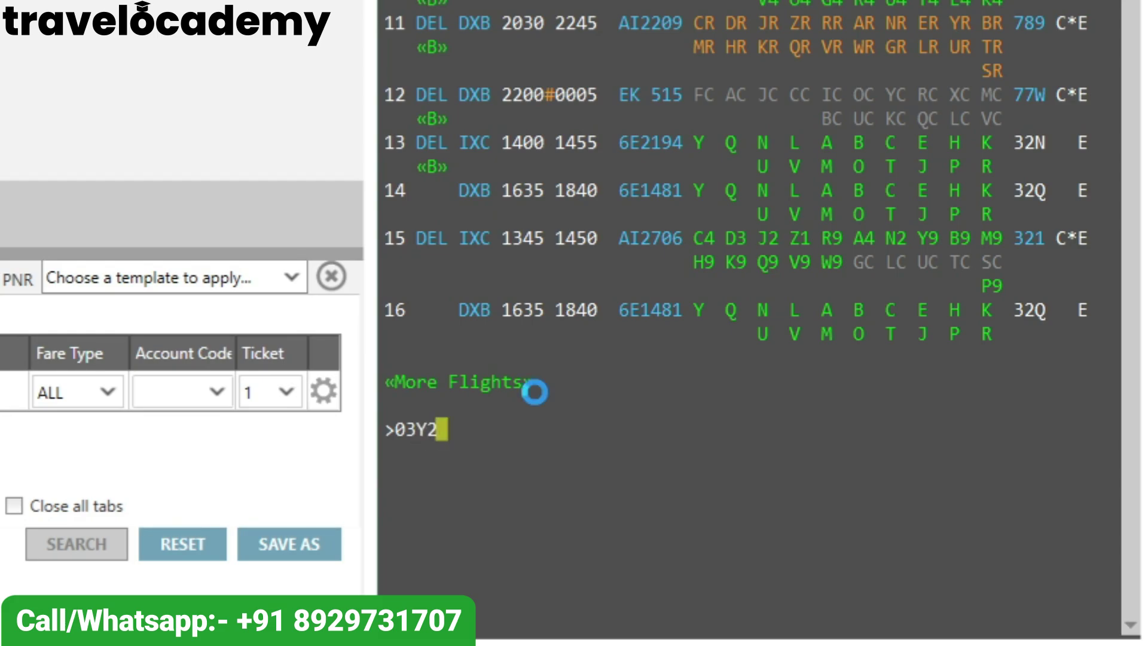
Sell three Y-class seats on flight line 2, Air India 929 Delhi–Dubai on 12 September.
key(BackSpace)
key(BackSpace)
key(BackSpace)
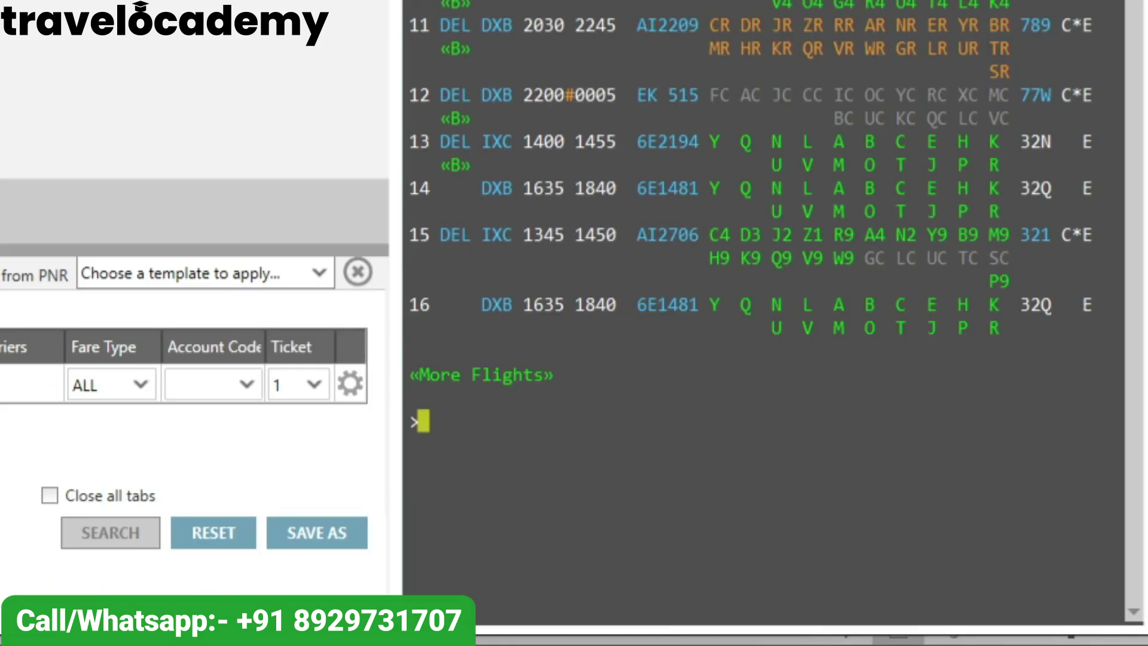
text(N)
text(.)
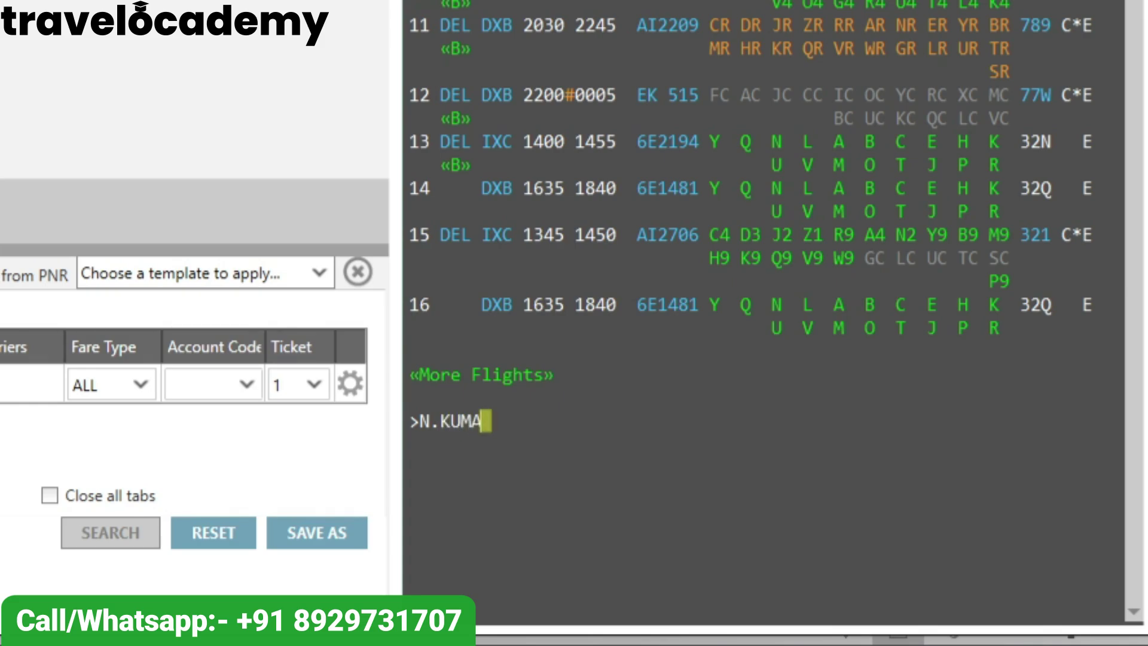
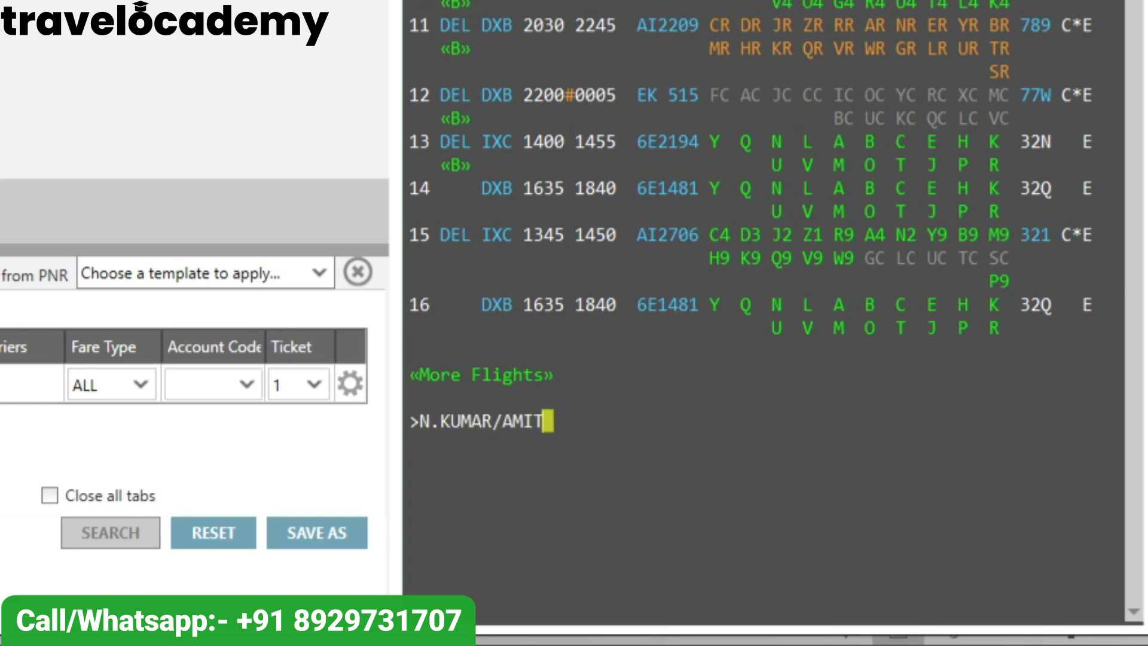
text(MR)
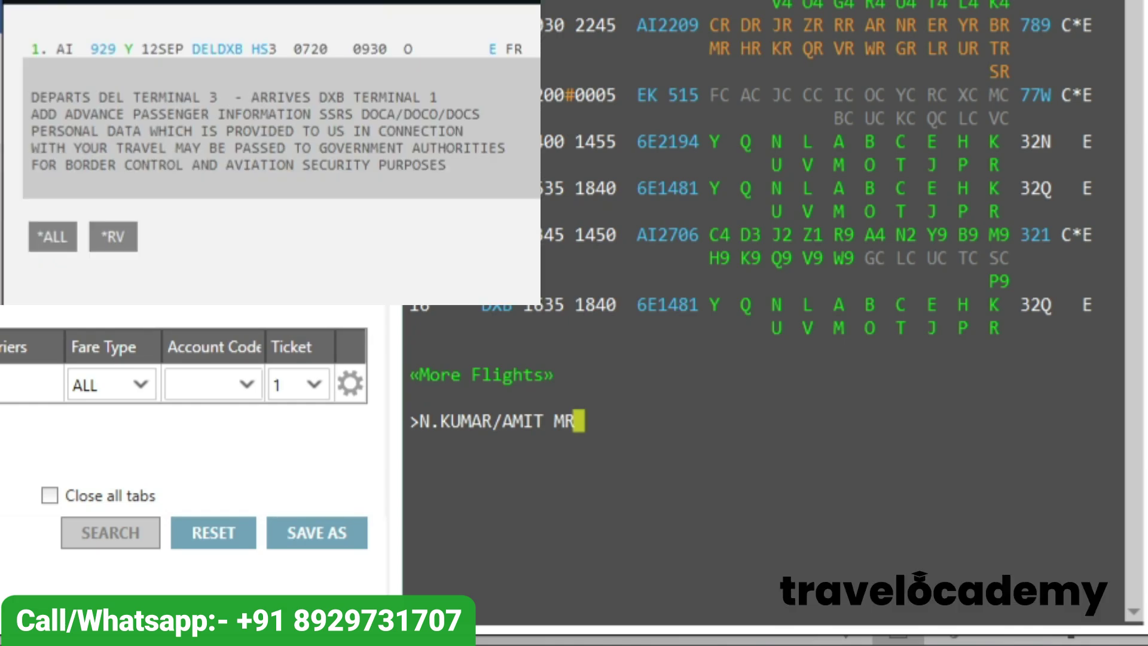
Add the first two adult male passengers as N. name entries with MR title.
key(Return)
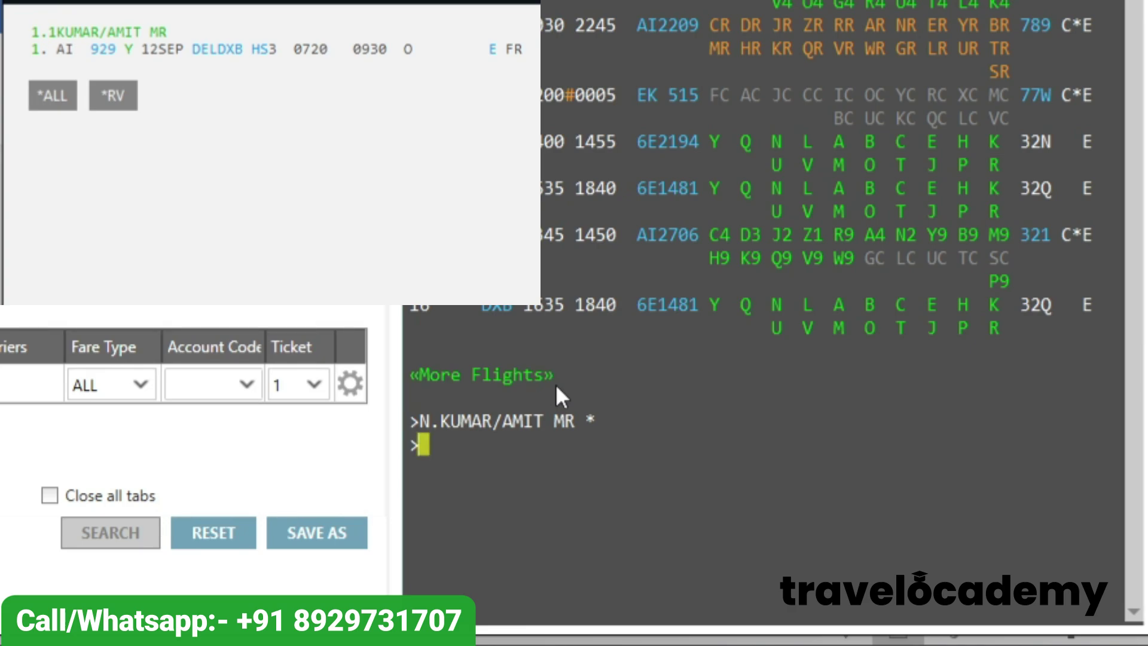
text(N.)
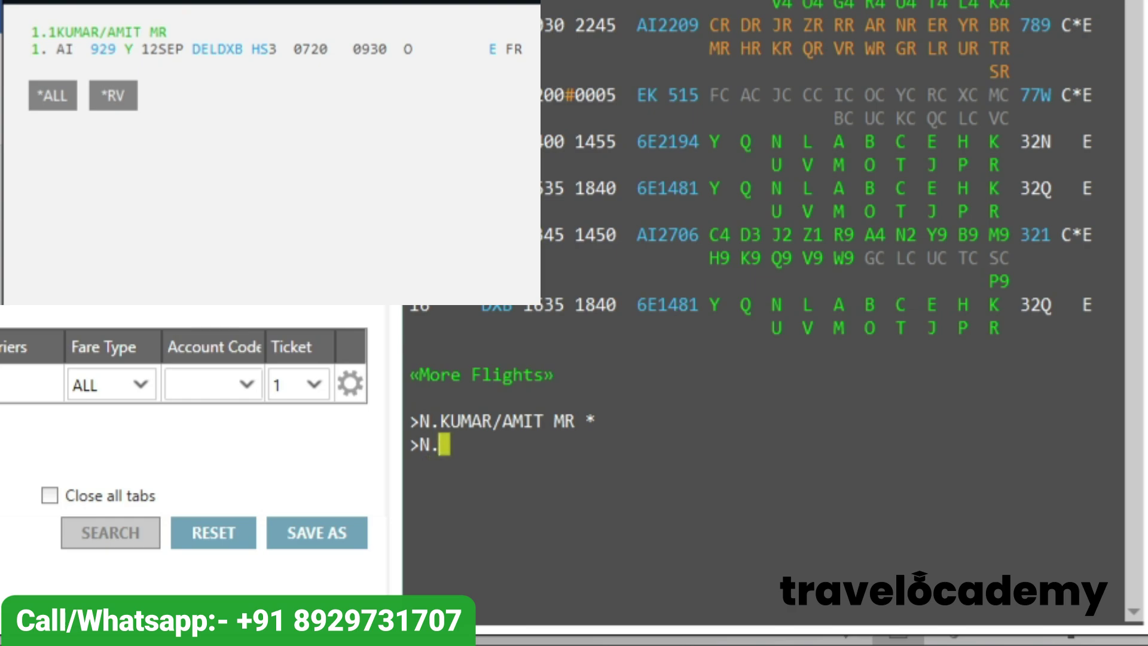
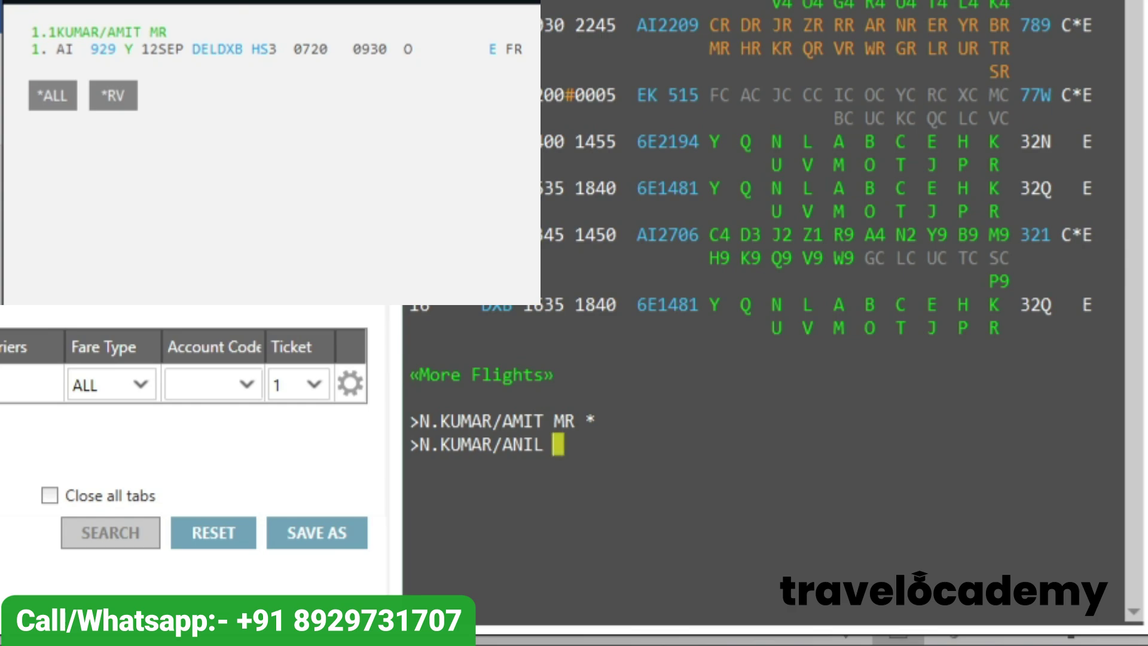
text(MR)
key(Return)
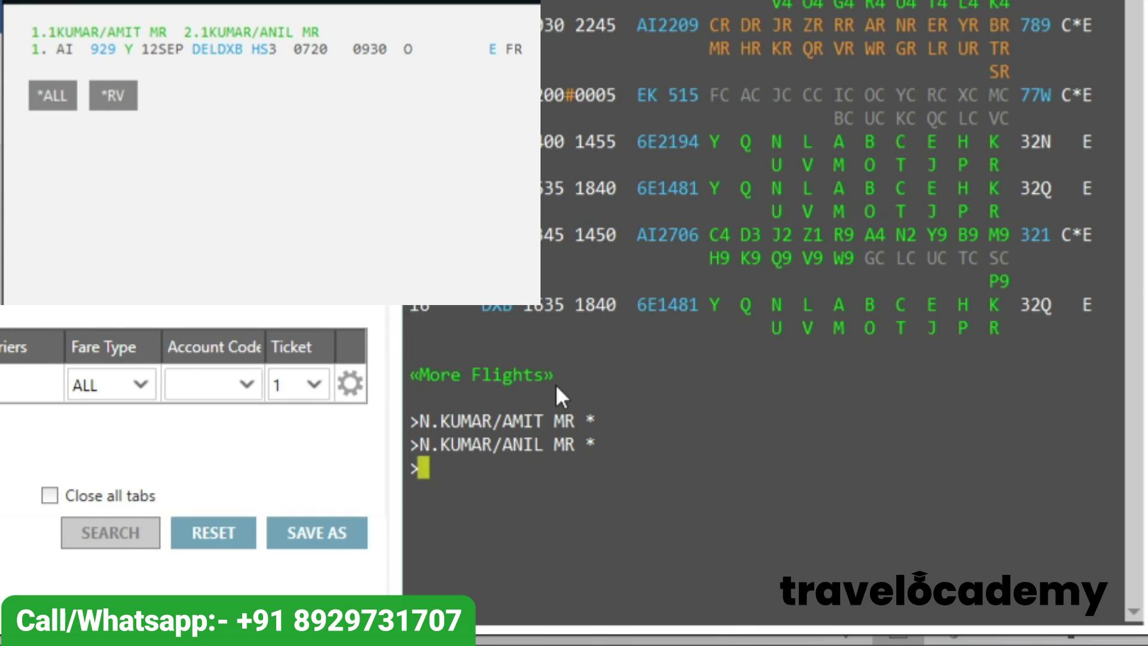
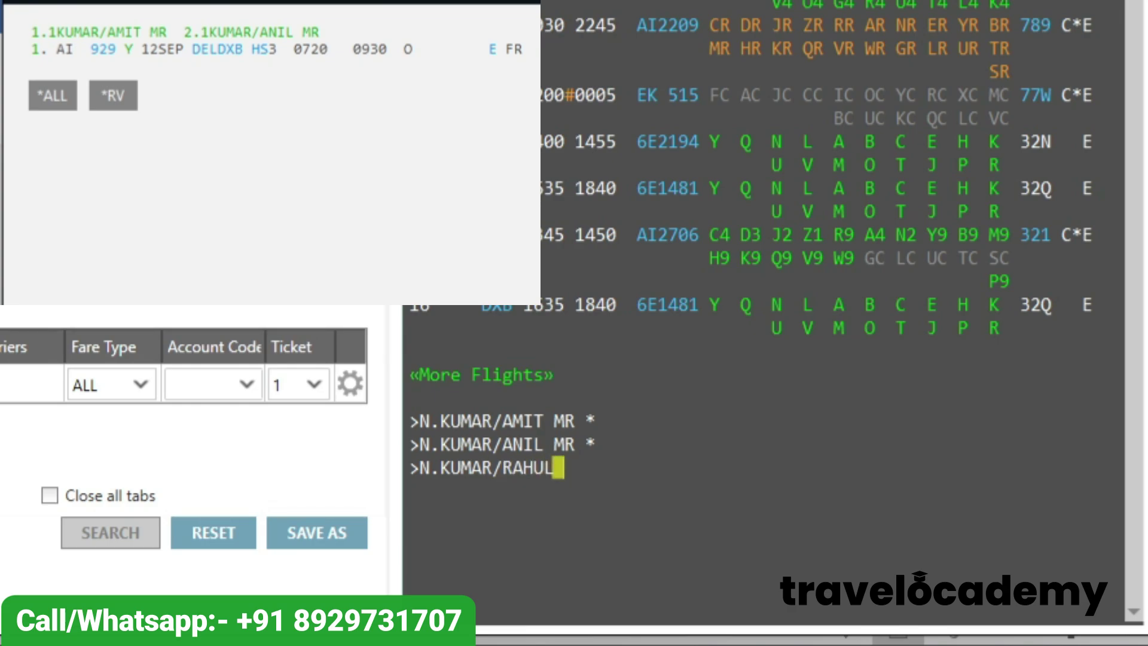
text( MS)
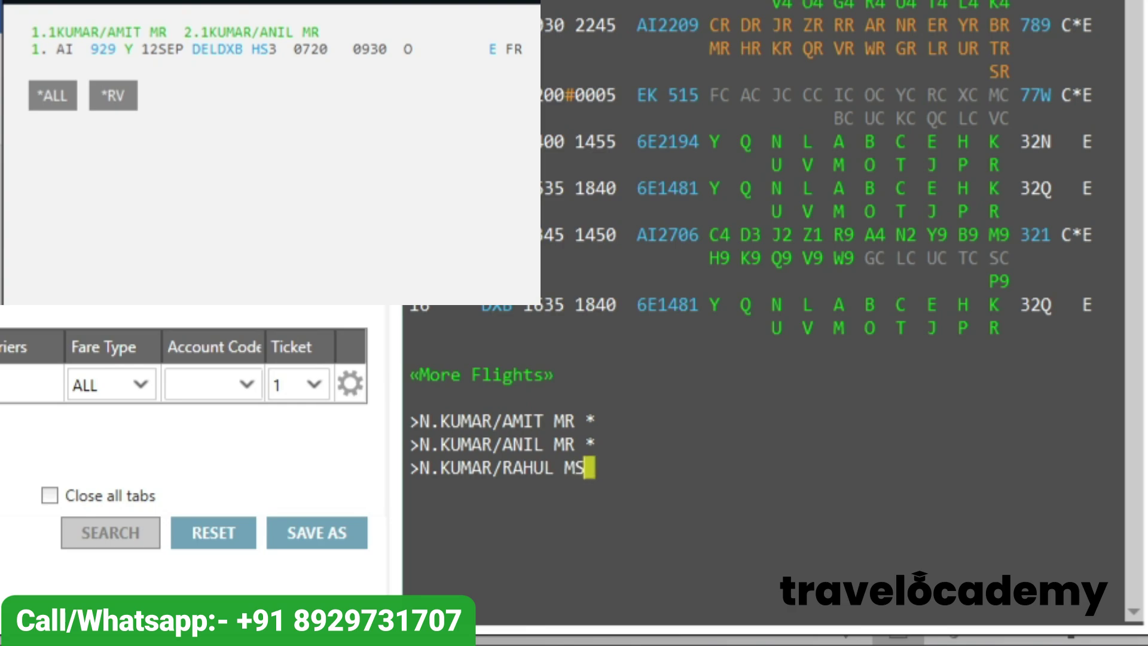
text(TR)
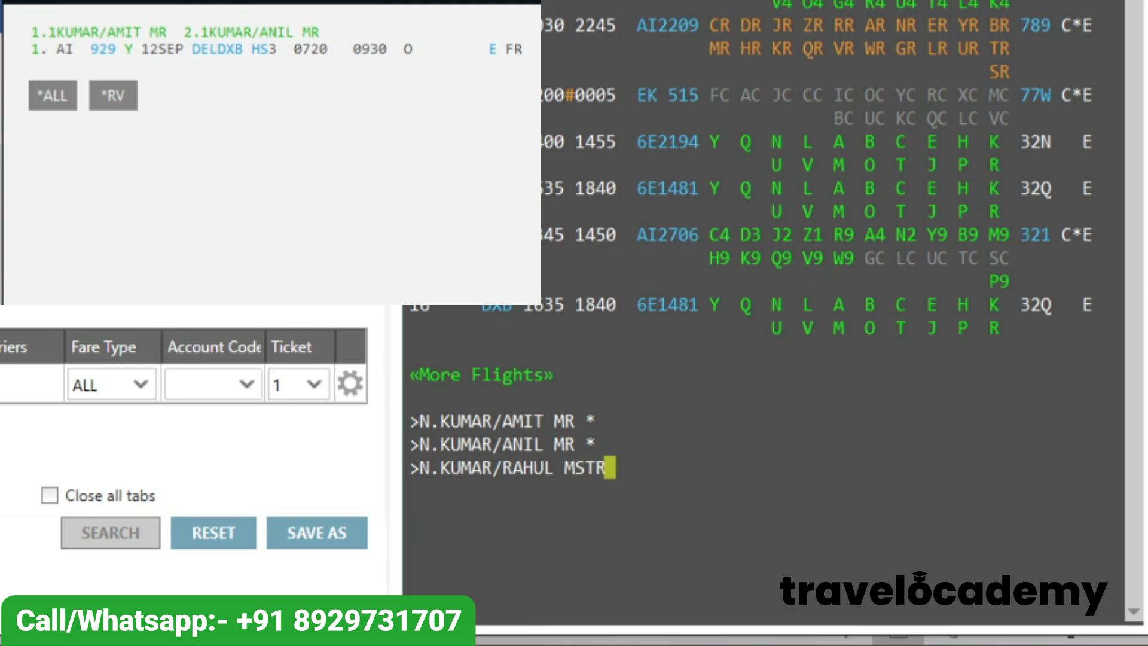
text(*)
text(P-)
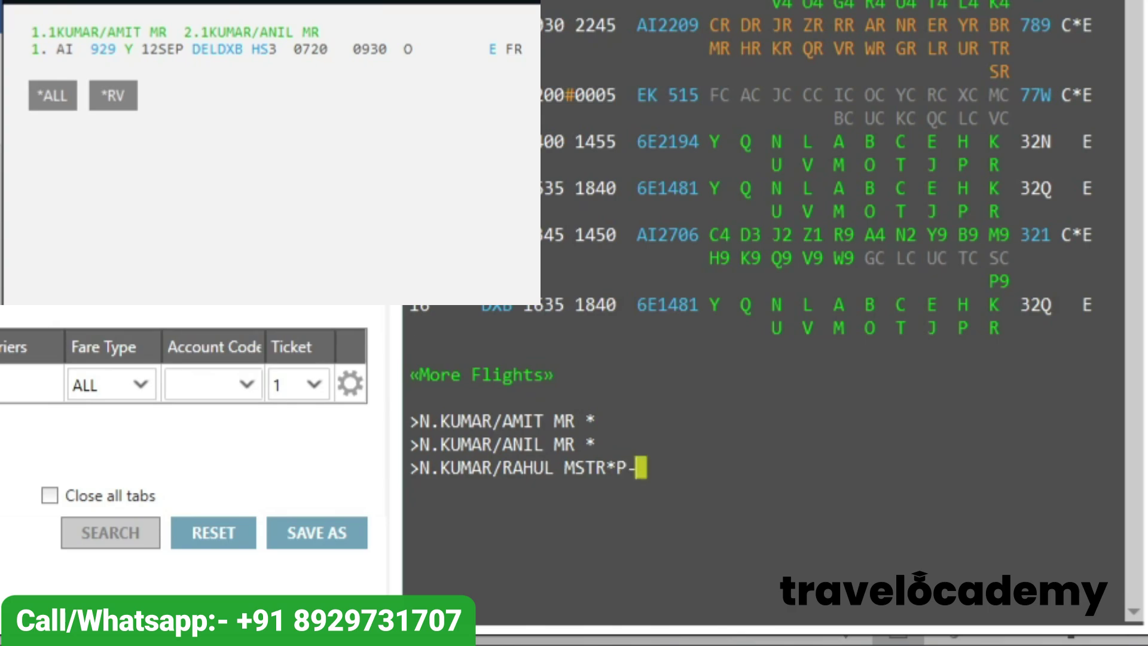
text(C06)
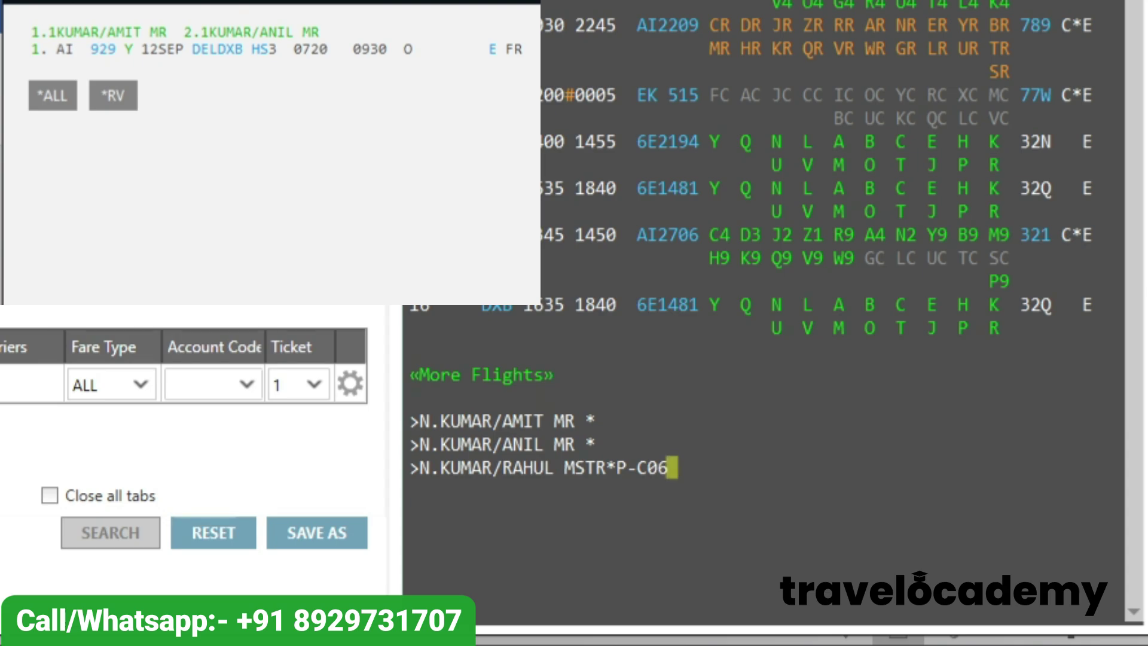
text(D)
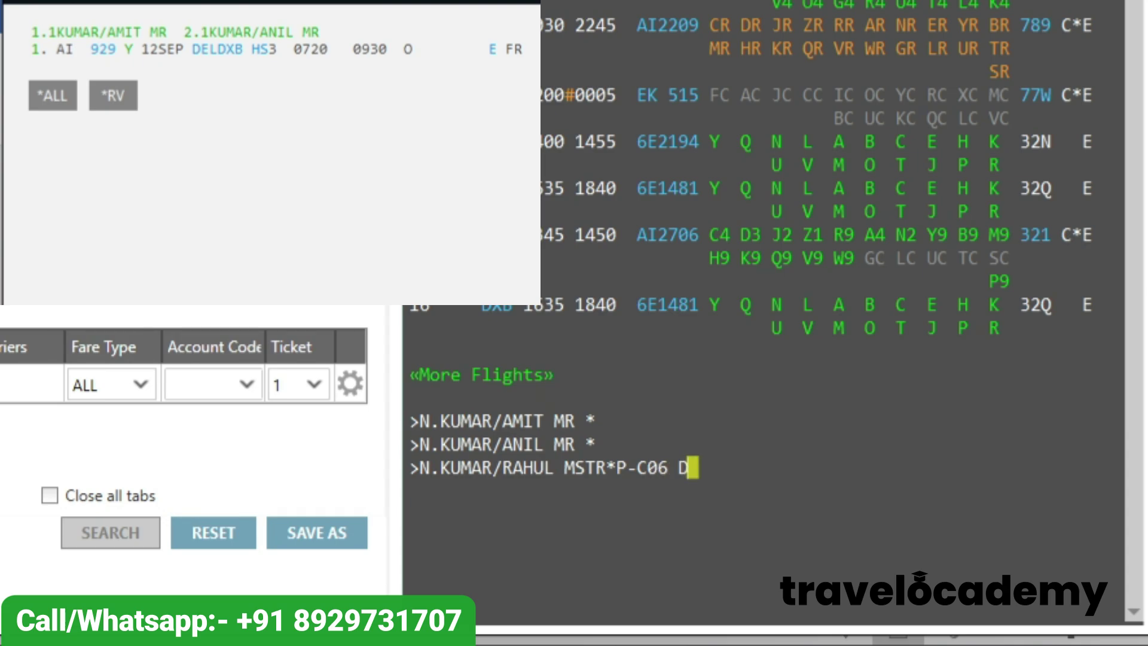
text(OB)
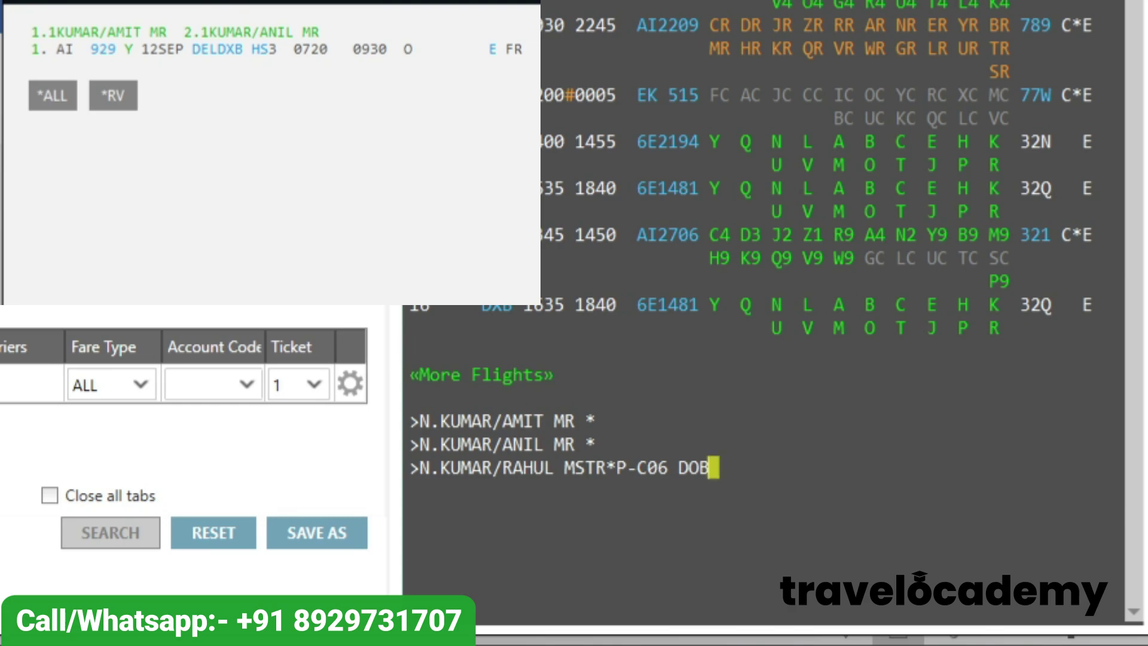
text(12DE)
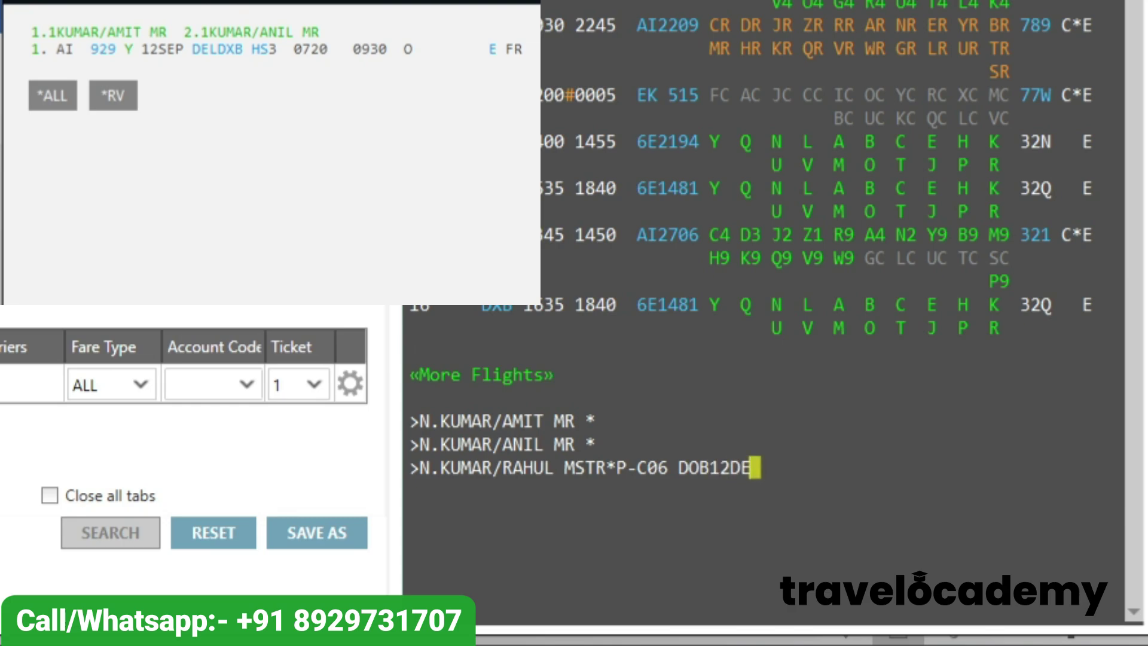
text(C19)
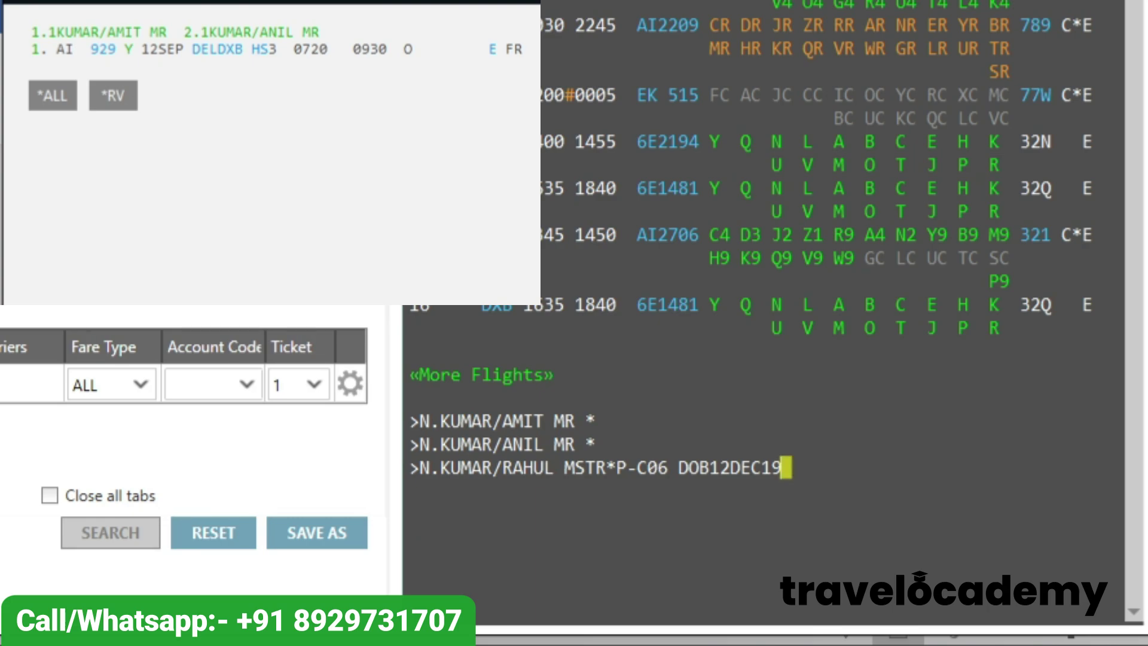
Add the third passenger as a child with MSTR title, *P-C06 code and date of birth.
click(562, 385)
key(Return)
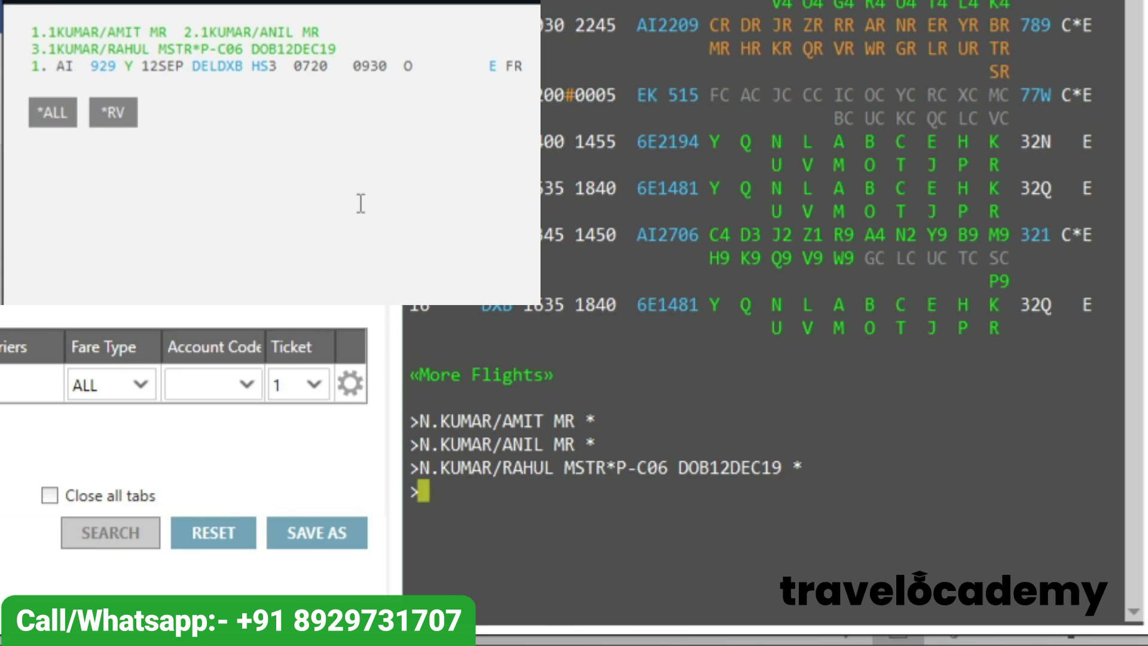
text(N)
text(.I)
text(/)
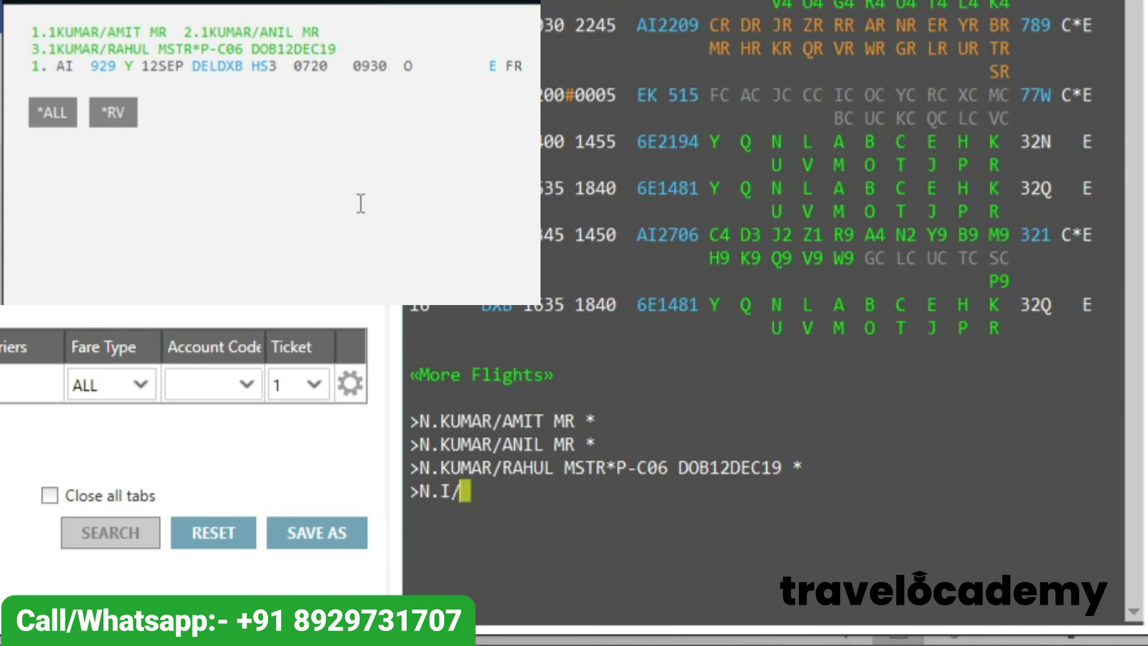
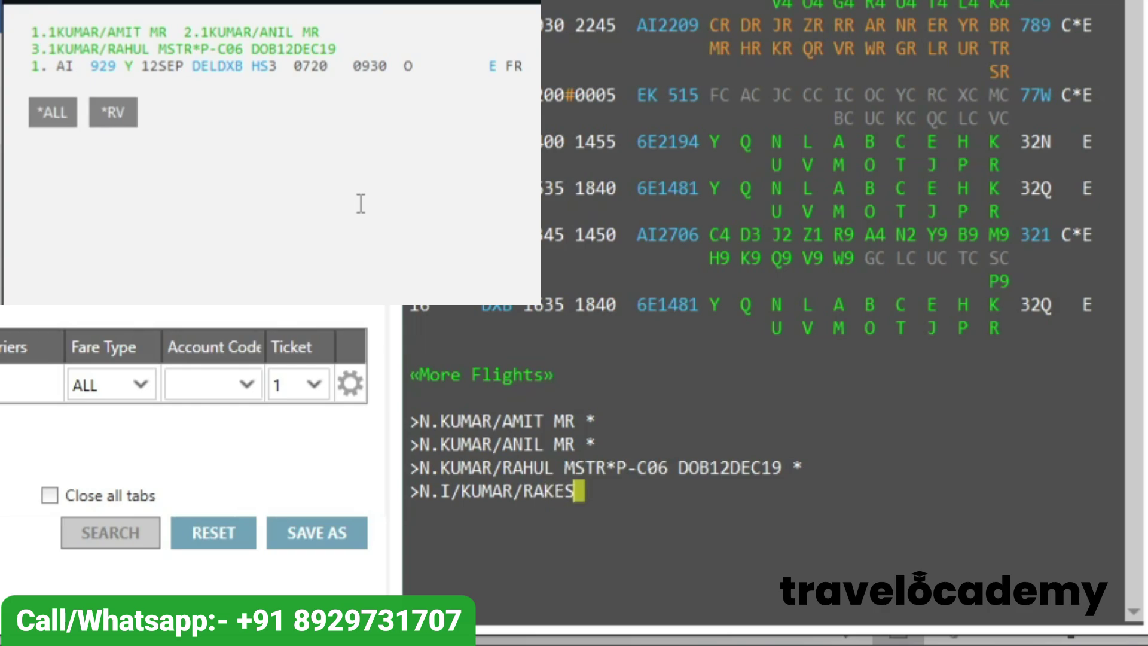
text(MST)
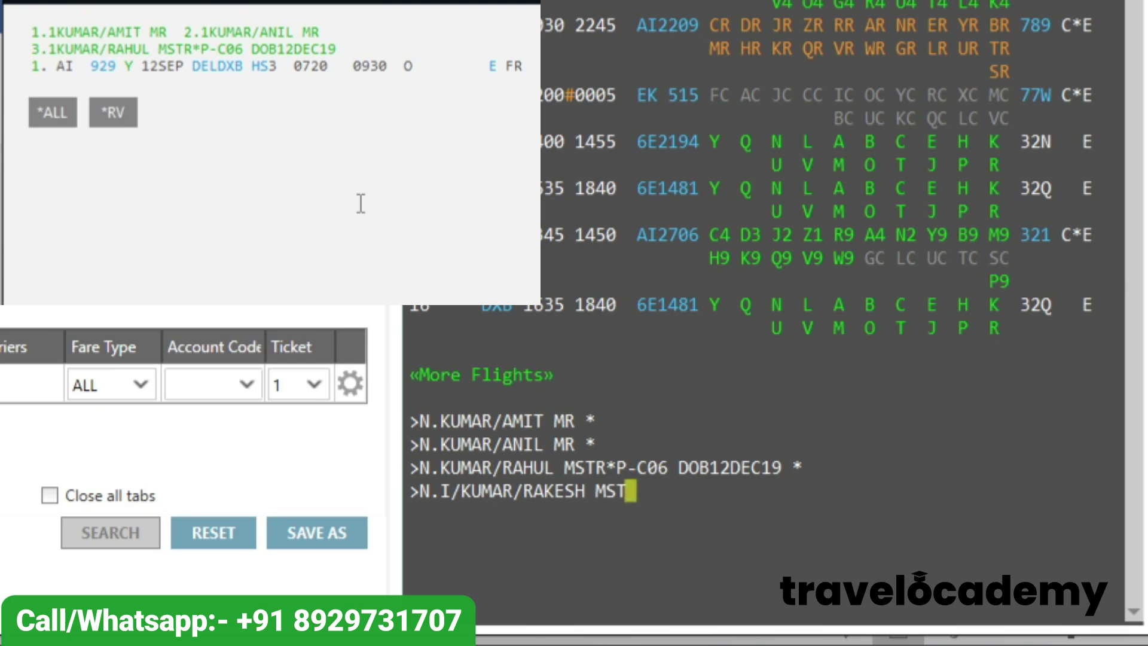
text(R)
text(*12)
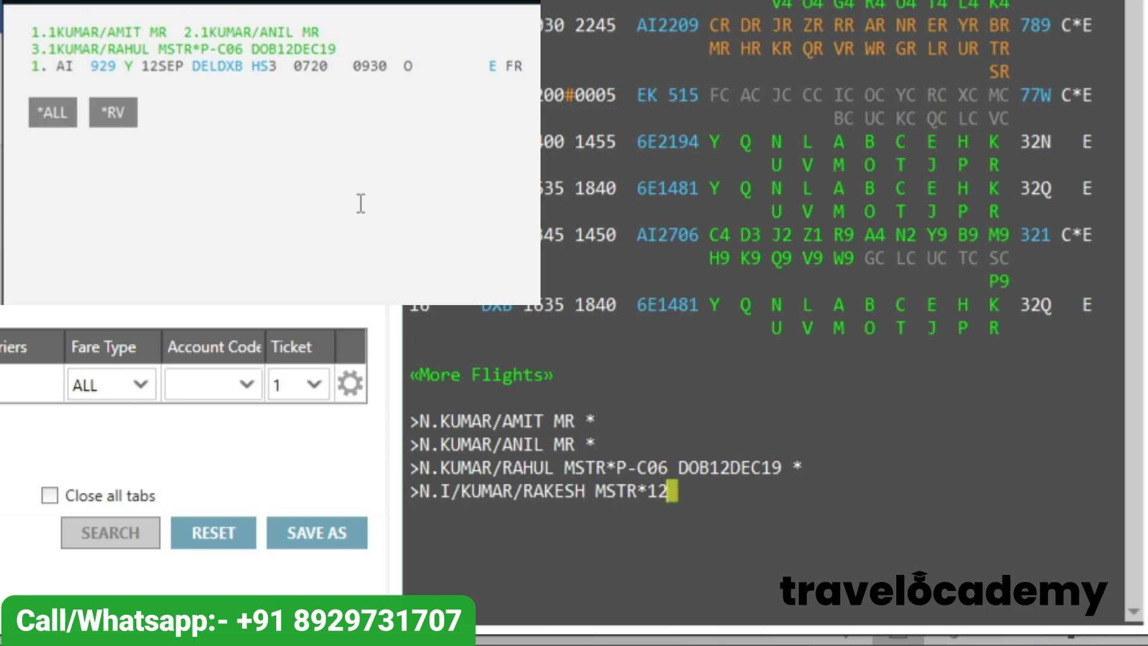
text(JAN25)
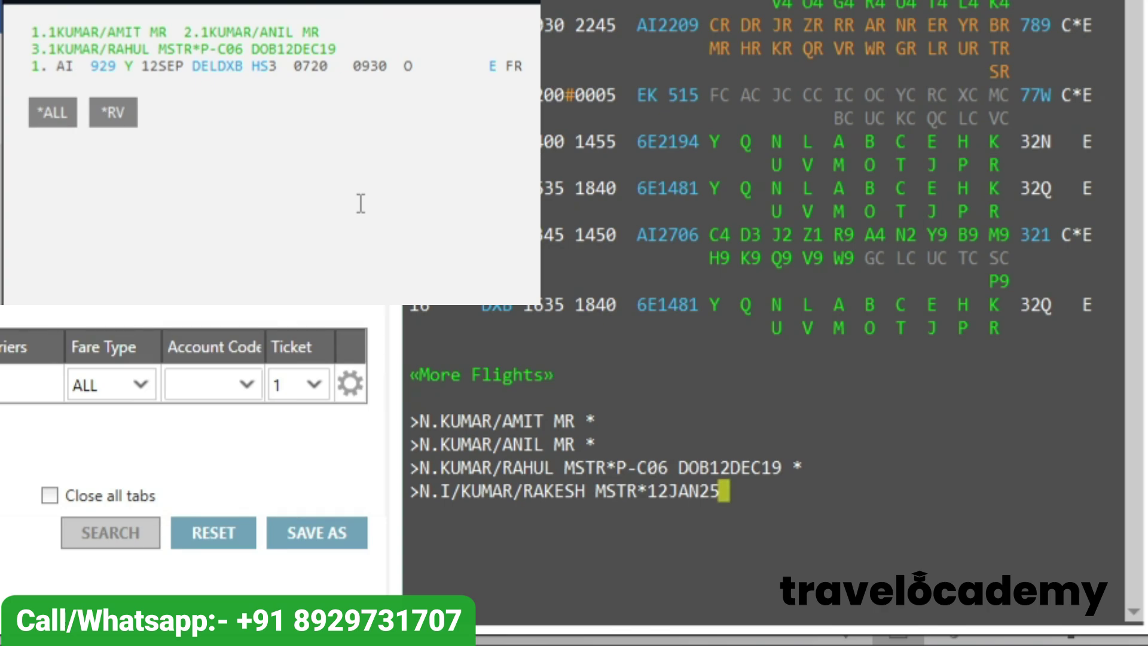
key(Return)
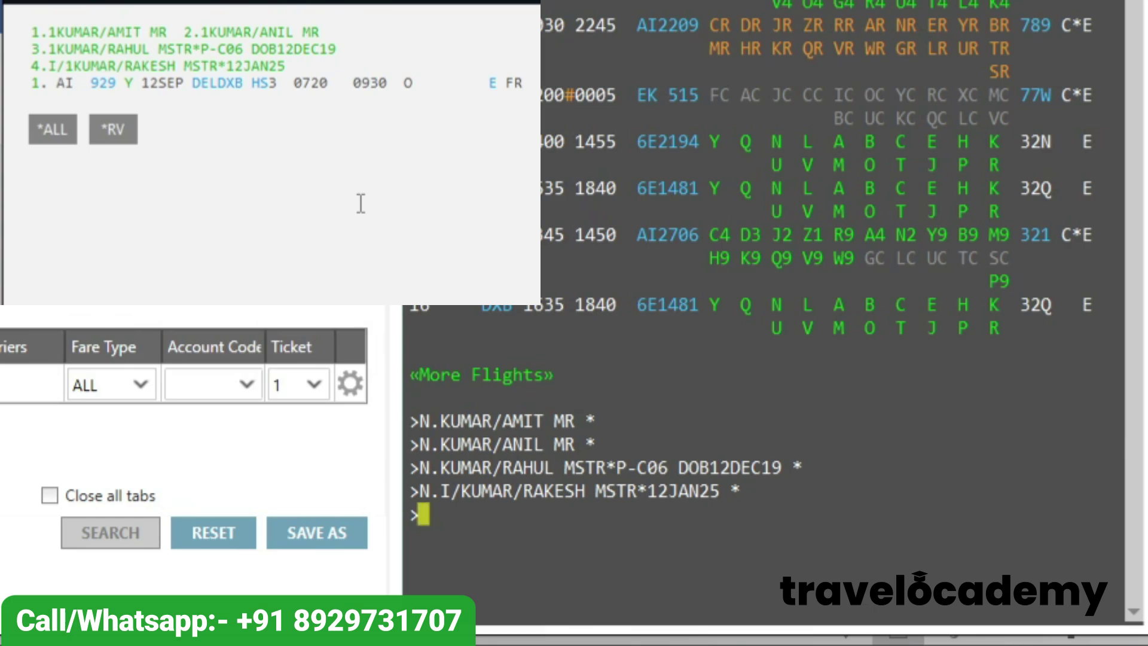
text(.DEL)
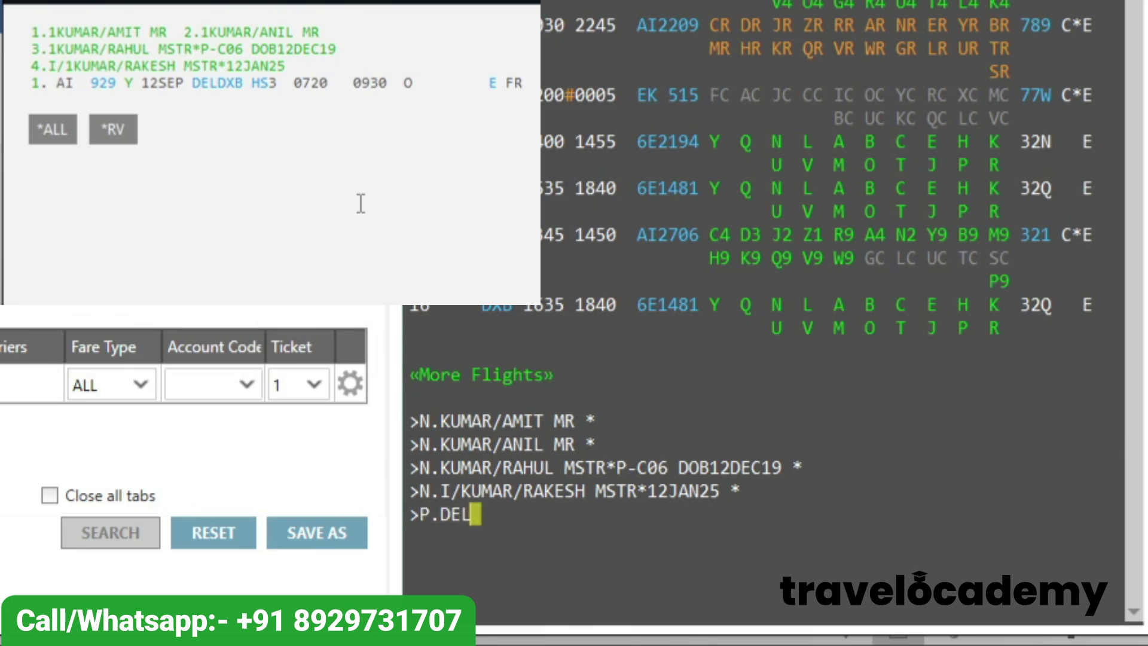
text(T)
text(*9876)
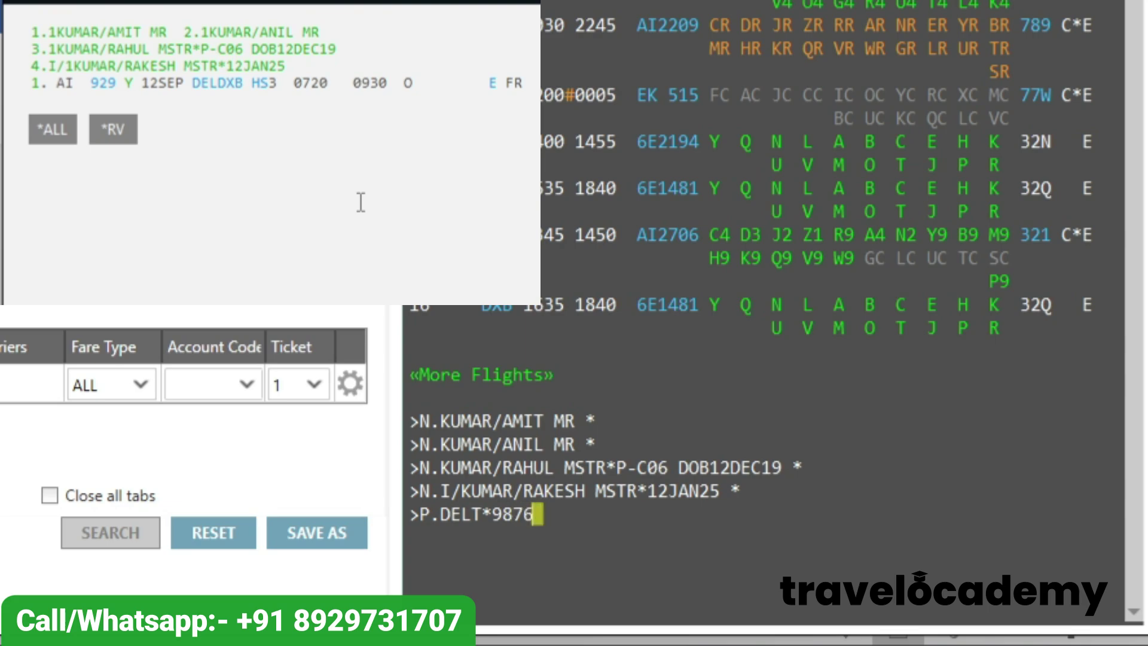
text(54321)
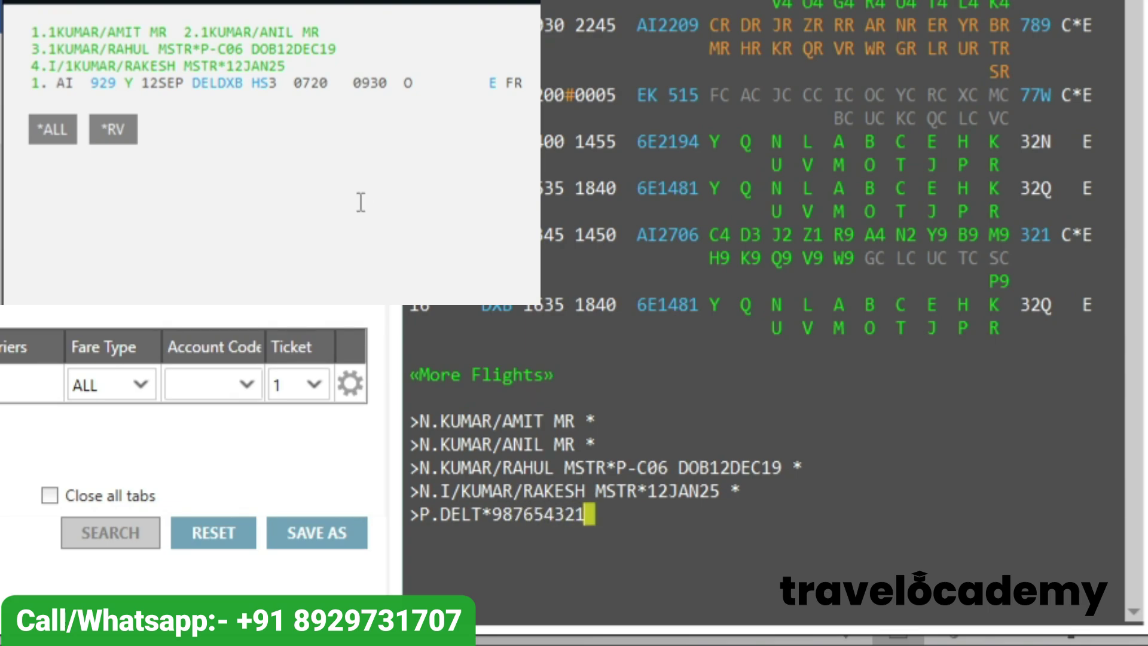
Add the Delhi phone P.DELT*987654321 and the MT. contact email address.
key(Return)
text(MT)
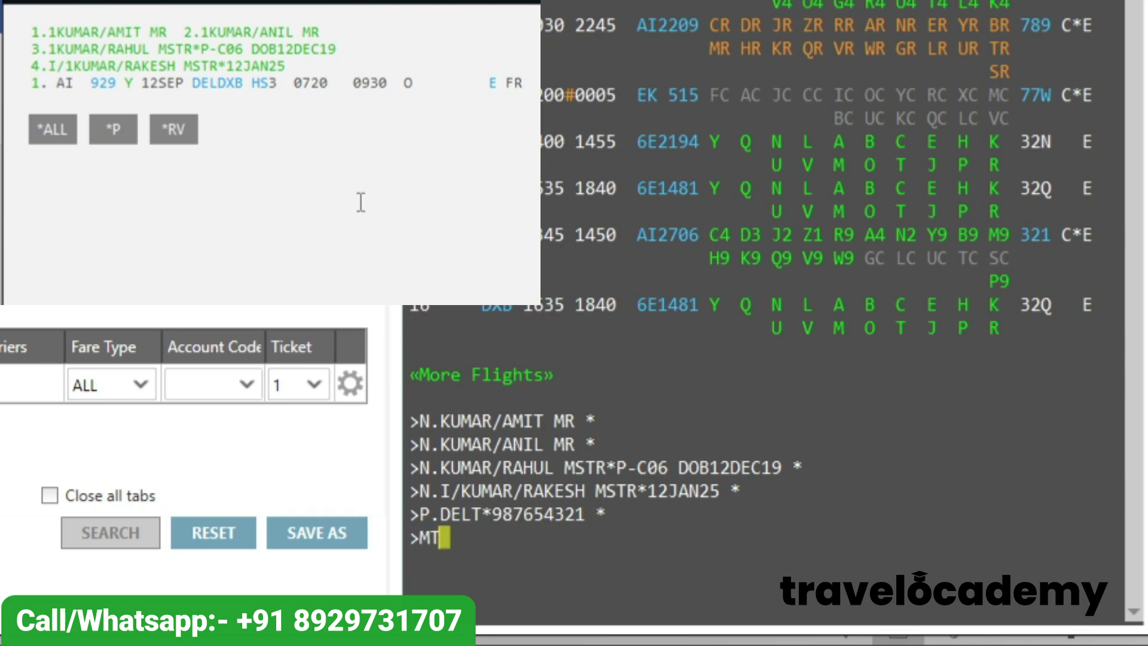
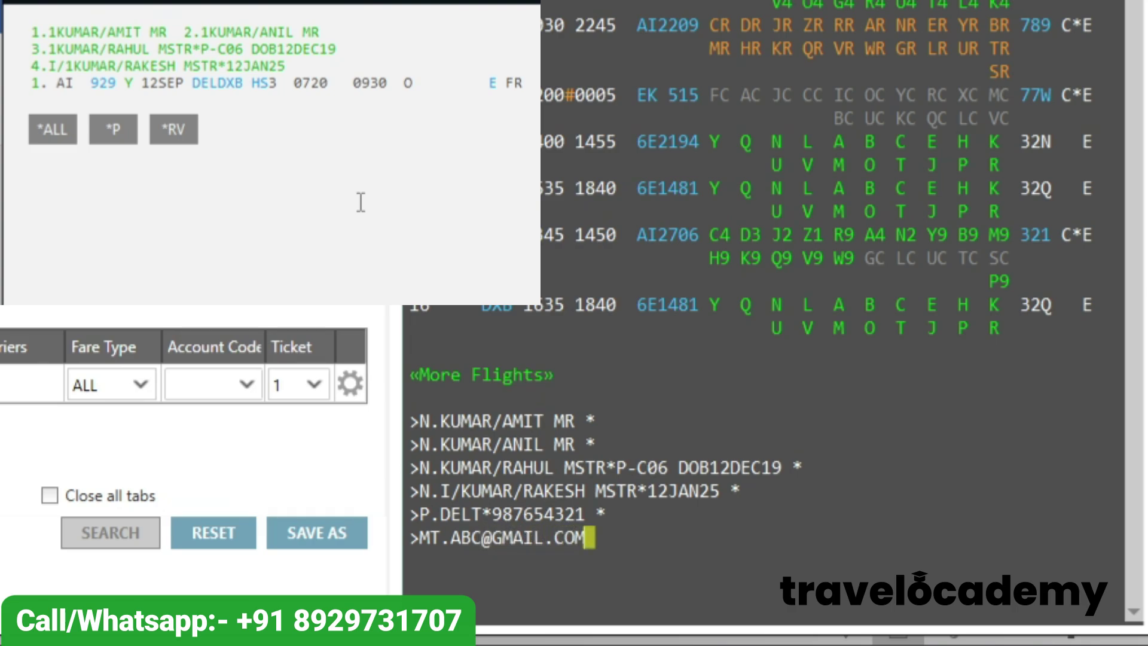
key(Return)
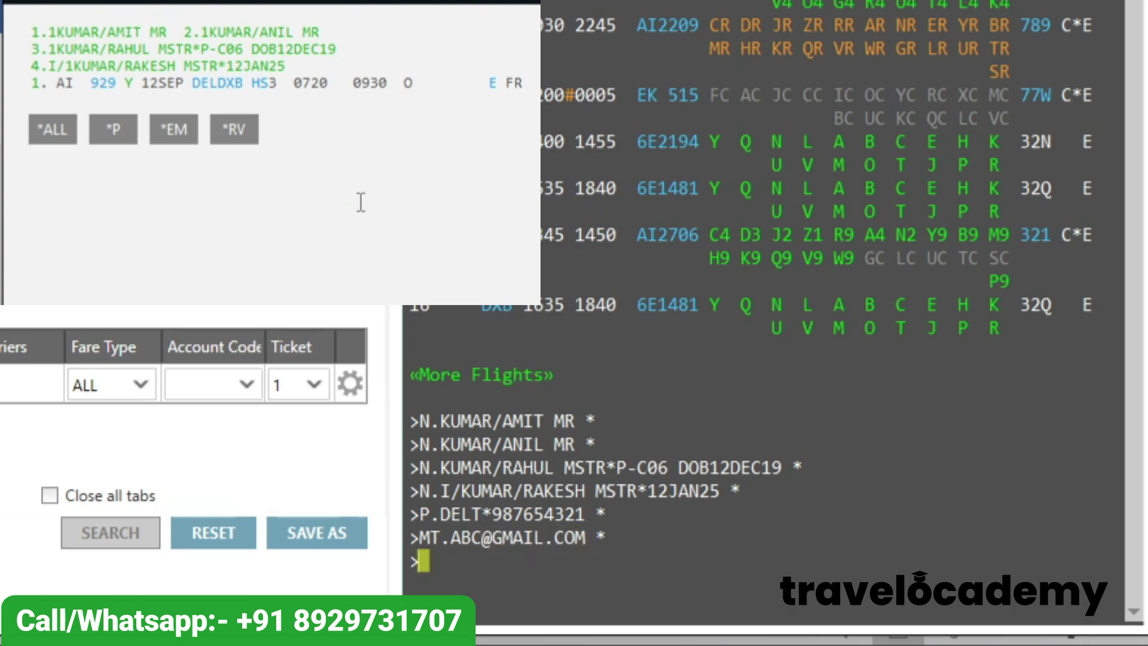
text(T.T*)
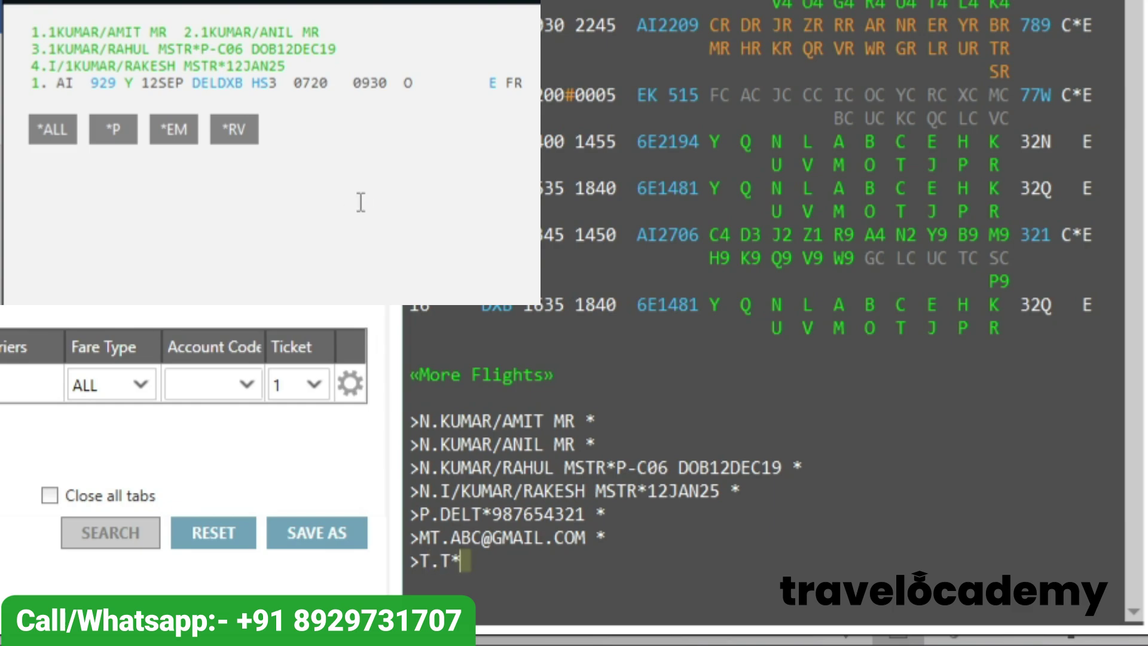
Add the T.T ticketing field and the R.F received-from entry, removing the stray ER.
key(Return)
text(ER)
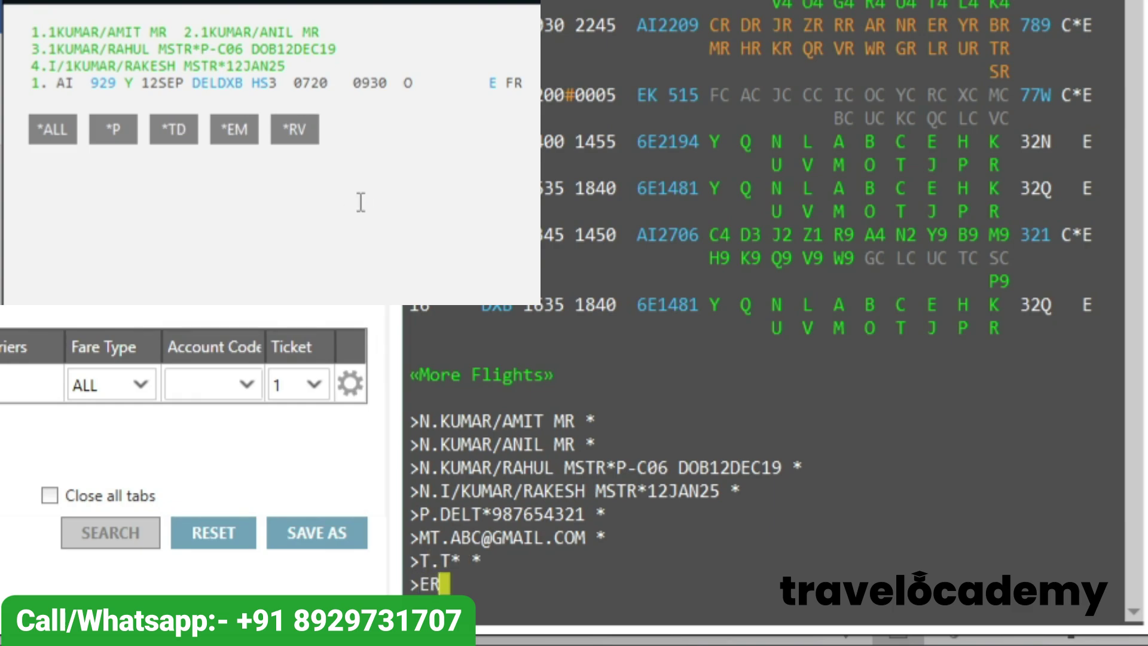
key(BackSpace)
key(BackSpace)
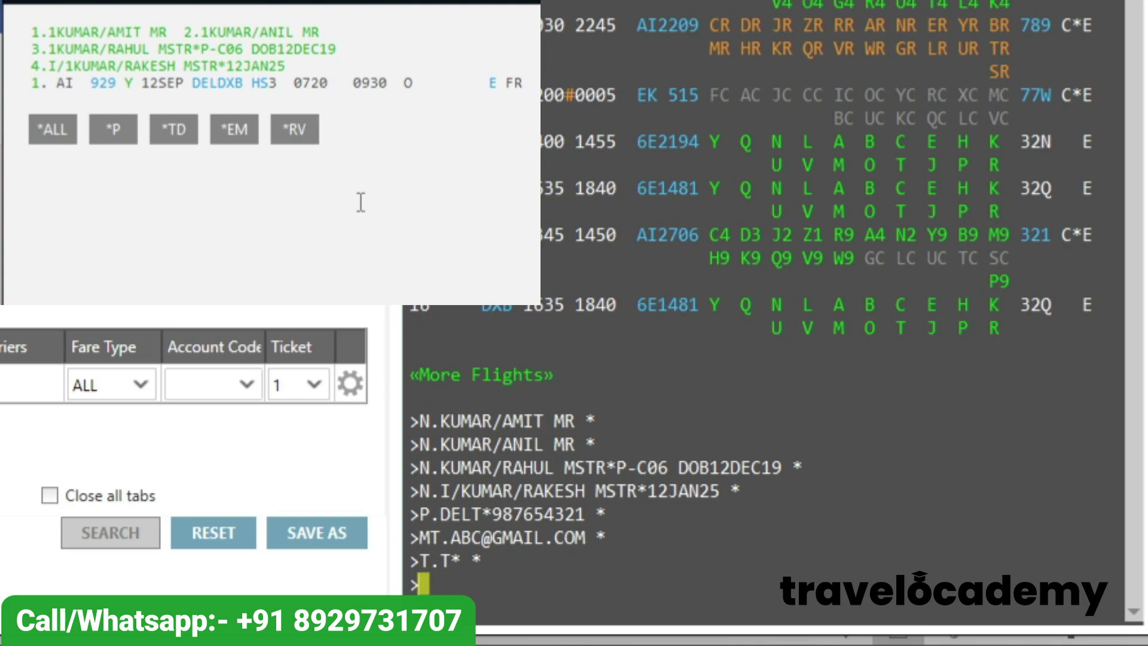
text(R)
text(.F)
key(Return)
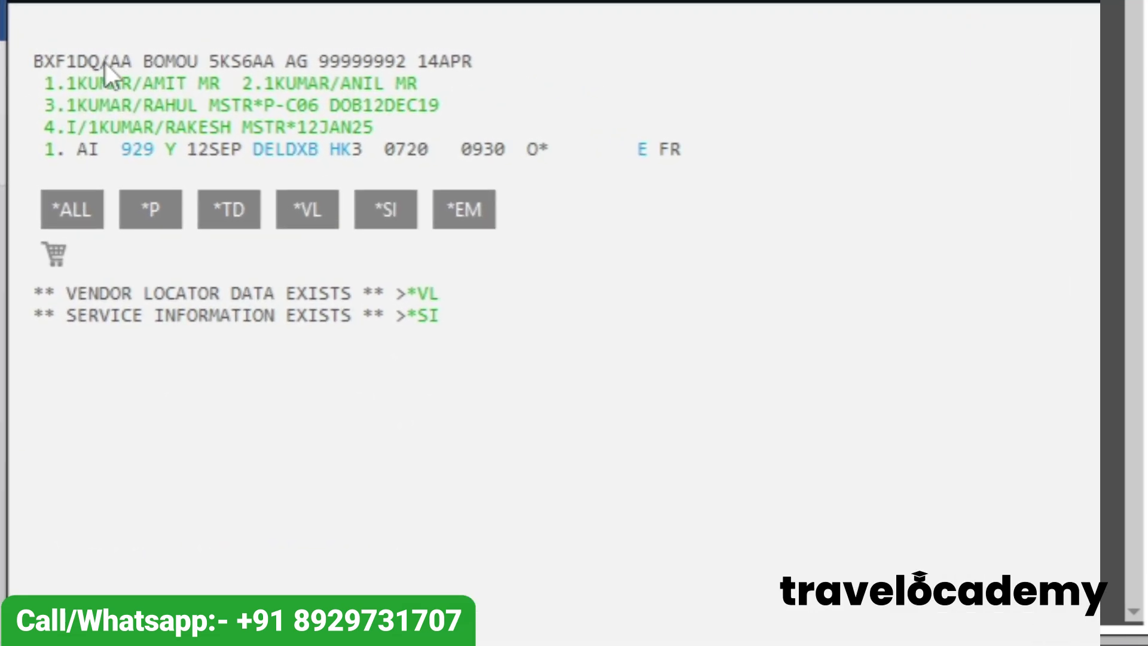
drag(103, 61, 33, 62)
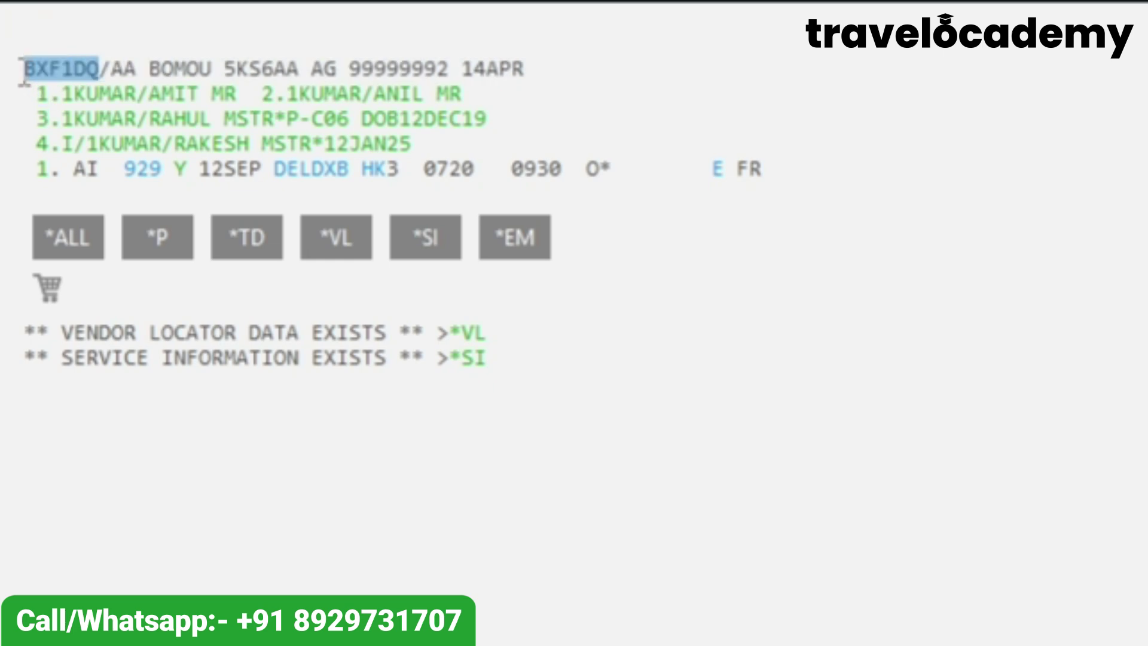
click(556, 350)
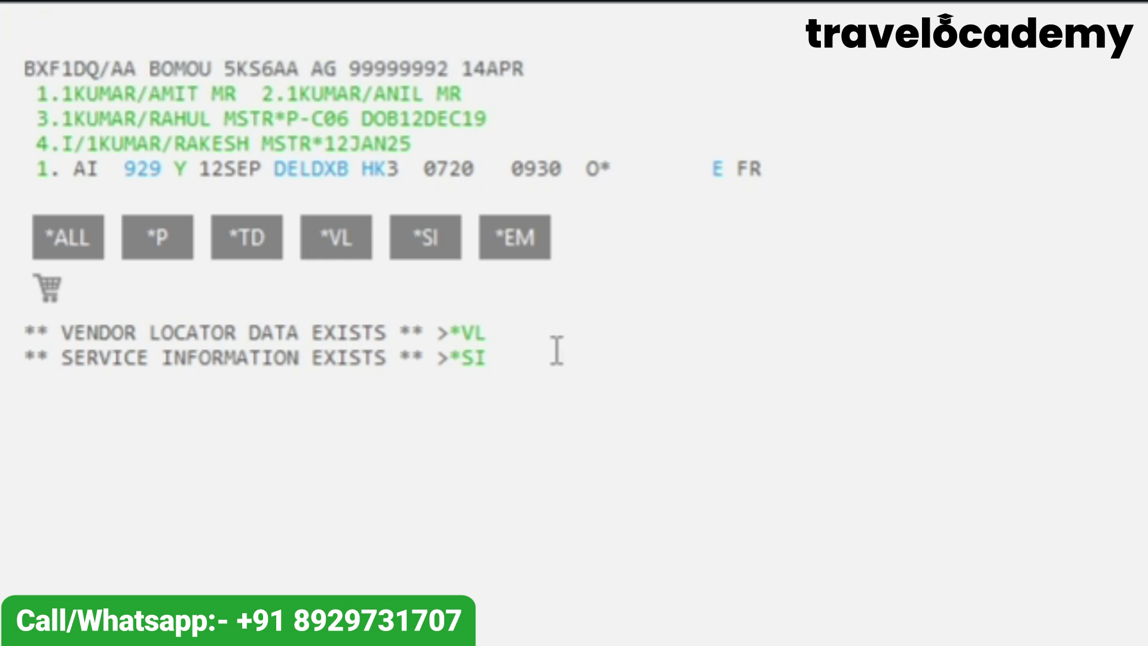